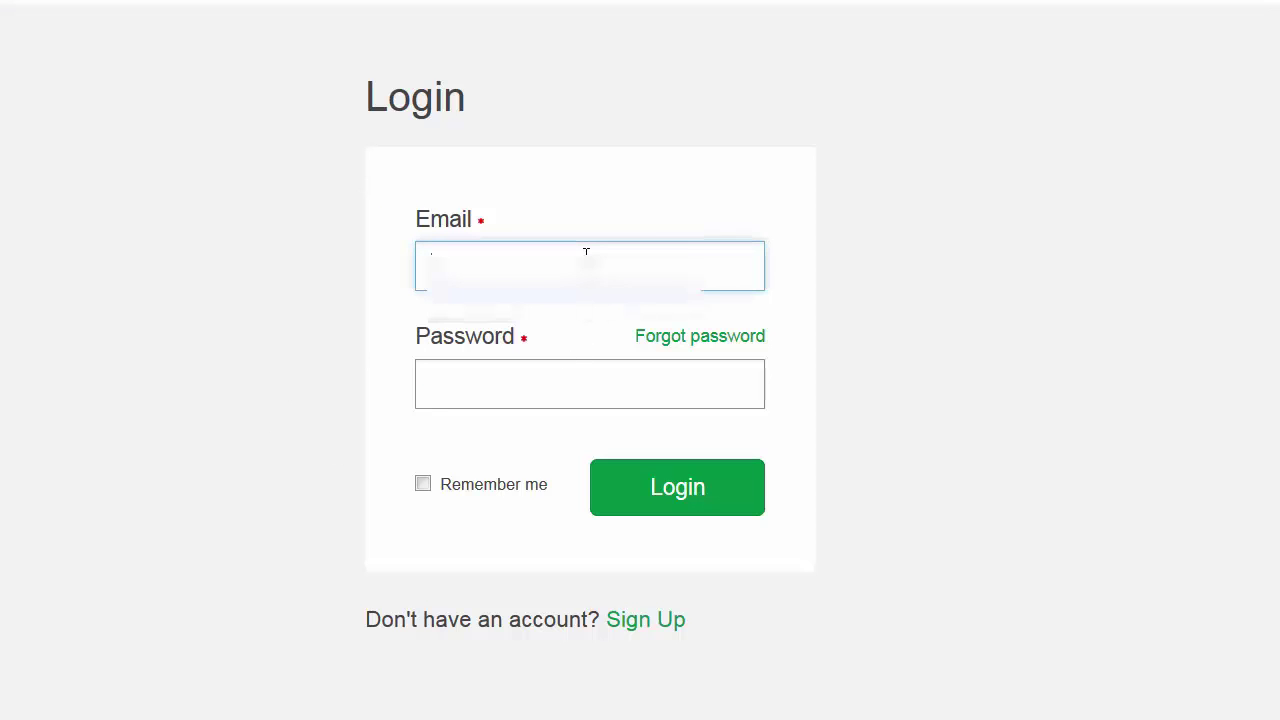
Sign in to iThenticate with the account e-mail and password
text([blurred email])
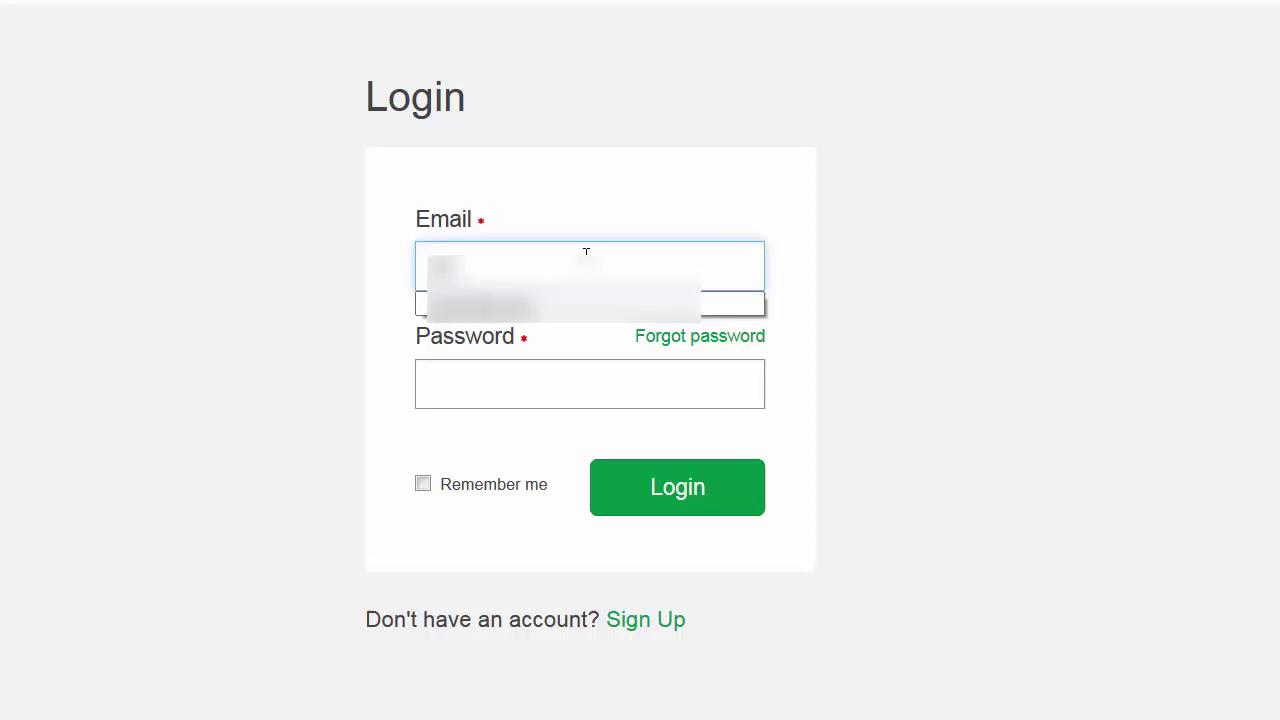
key(Tab)
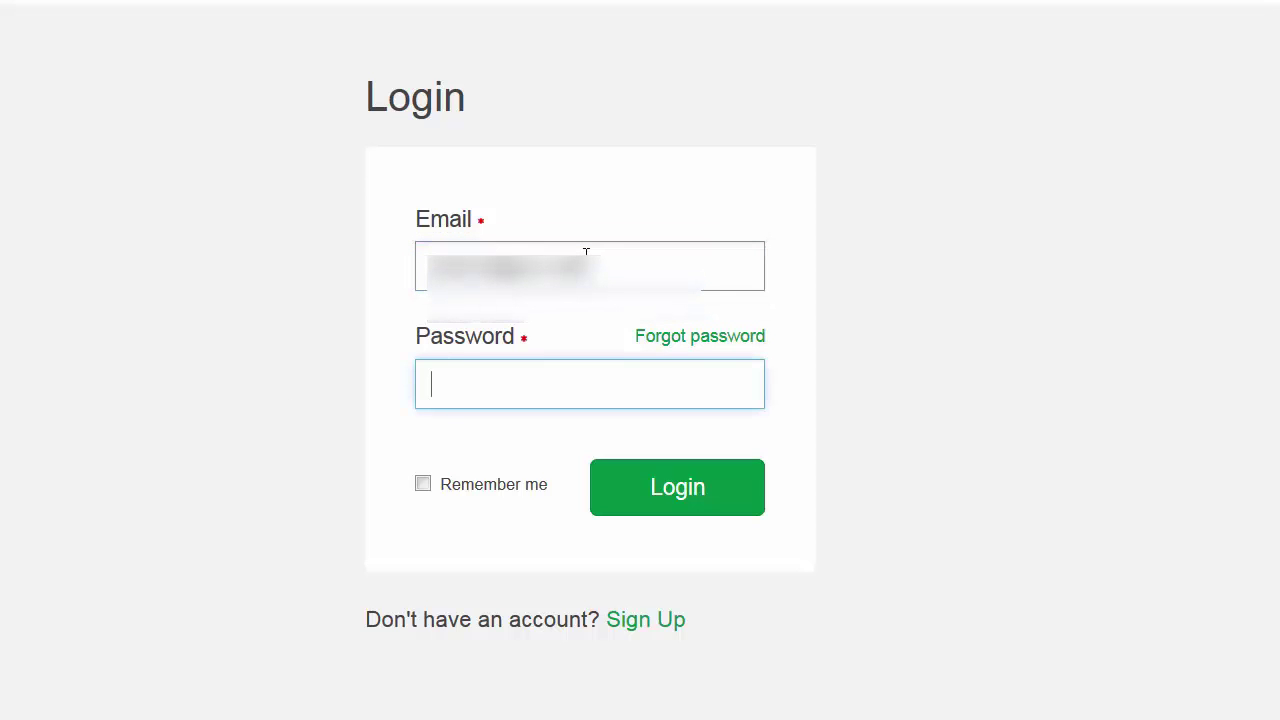
text(••••••••••)
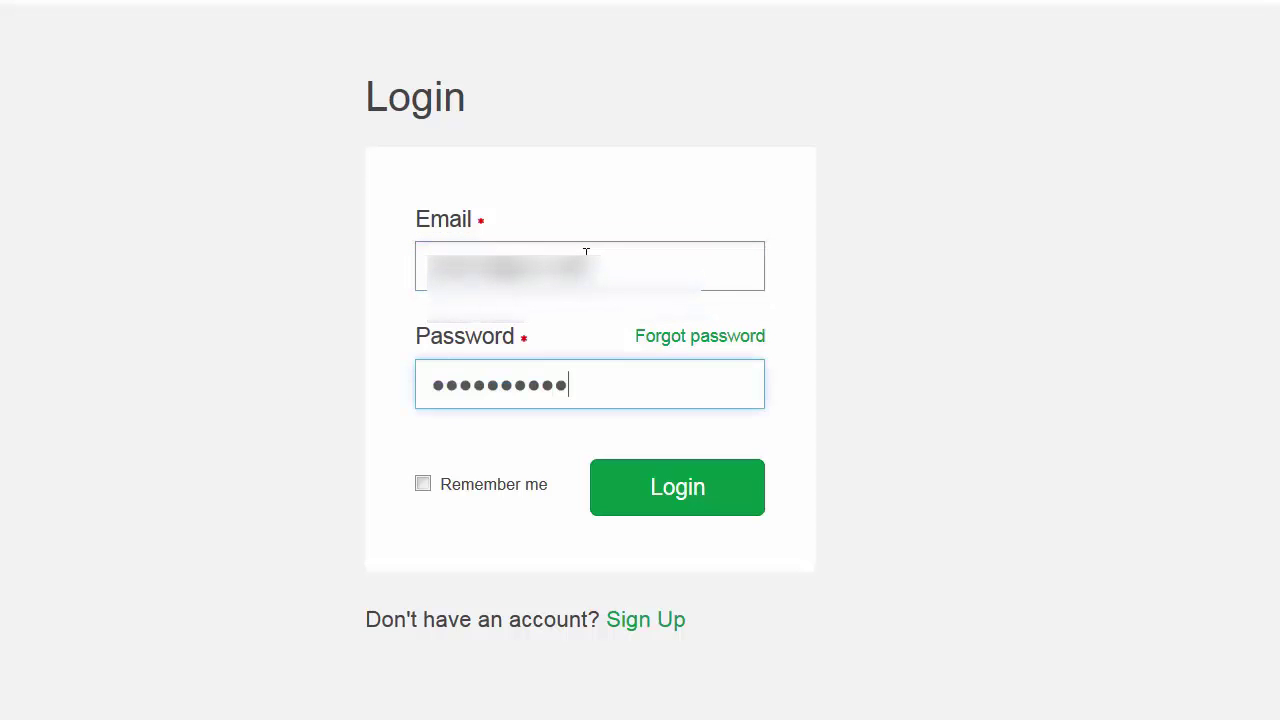
click(677, 489)
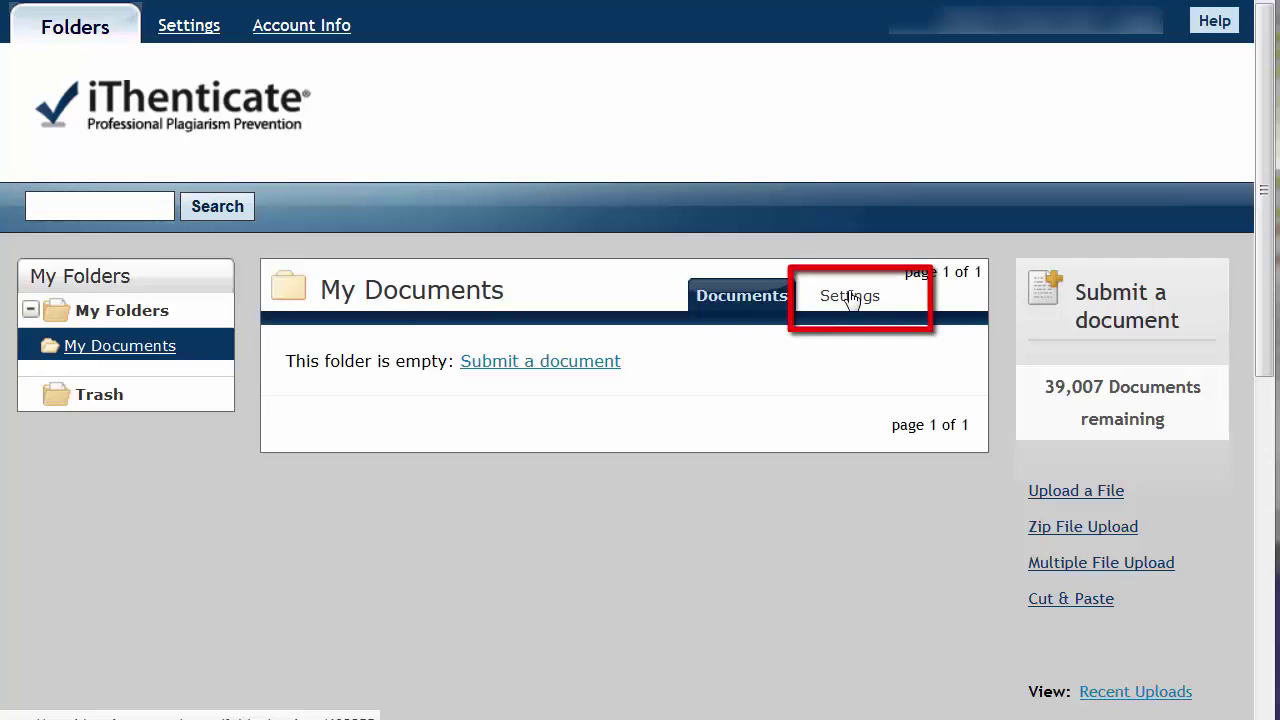
In the folder settings, turn on Exclude quotes, Exclude bibliography and Exclude Small Matches
click(849, 296)
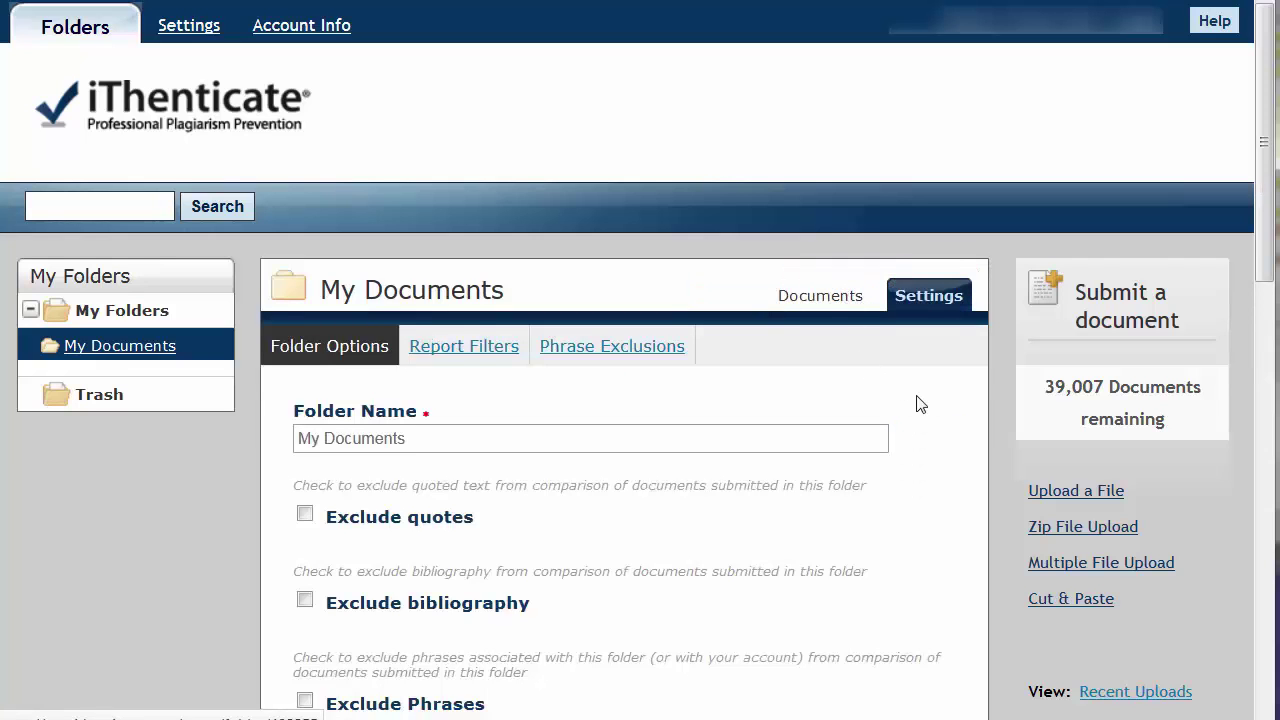
scroll(918, 404, down, 3)
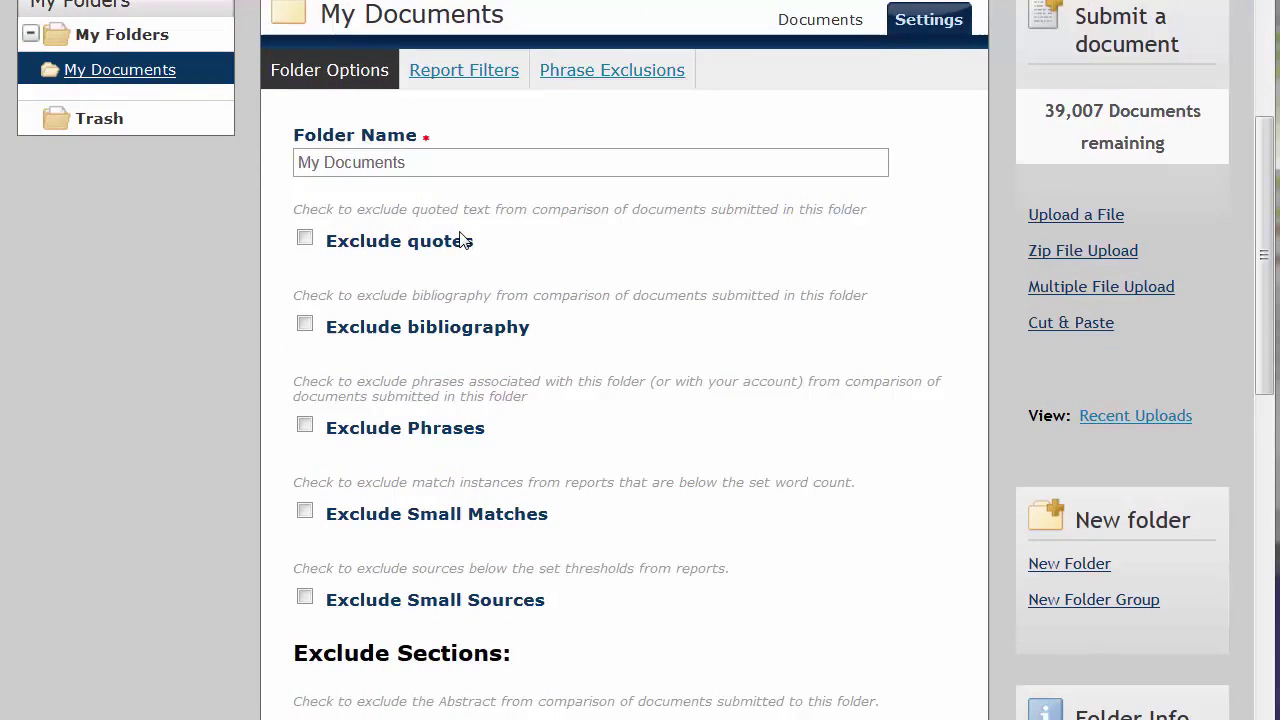
click(305, 240)
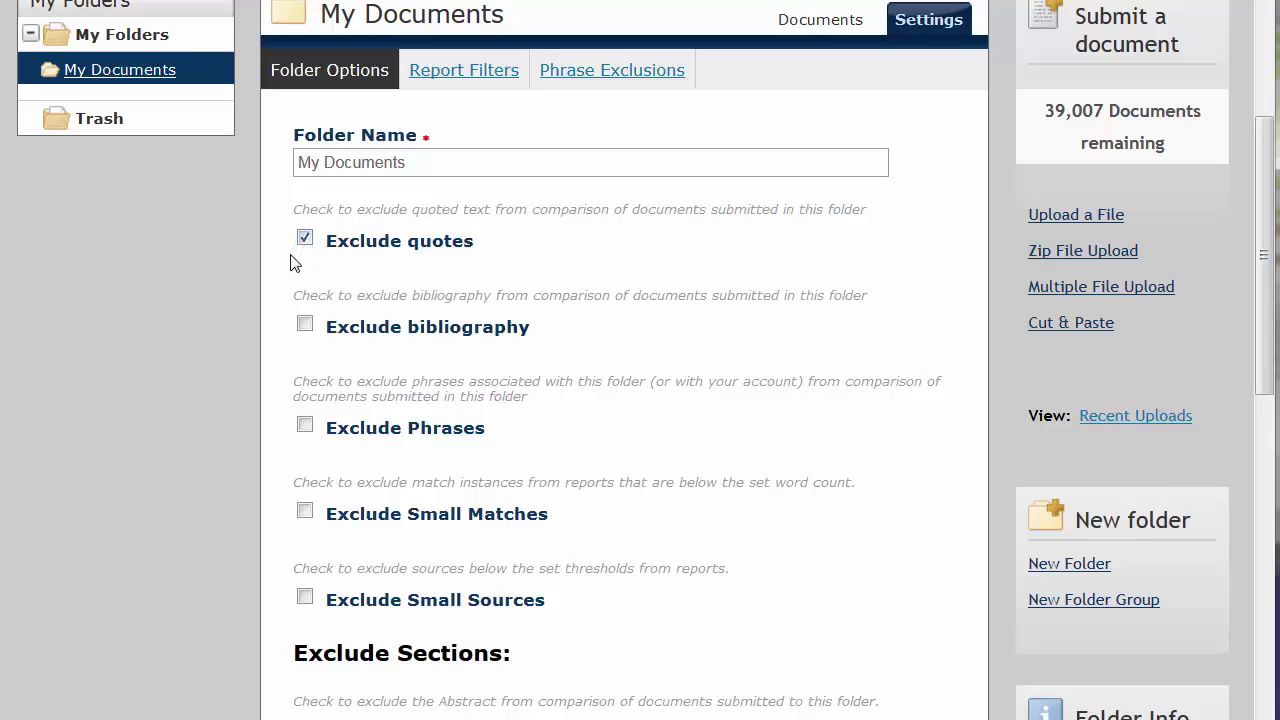
click(306, 327)
click(305, 513)
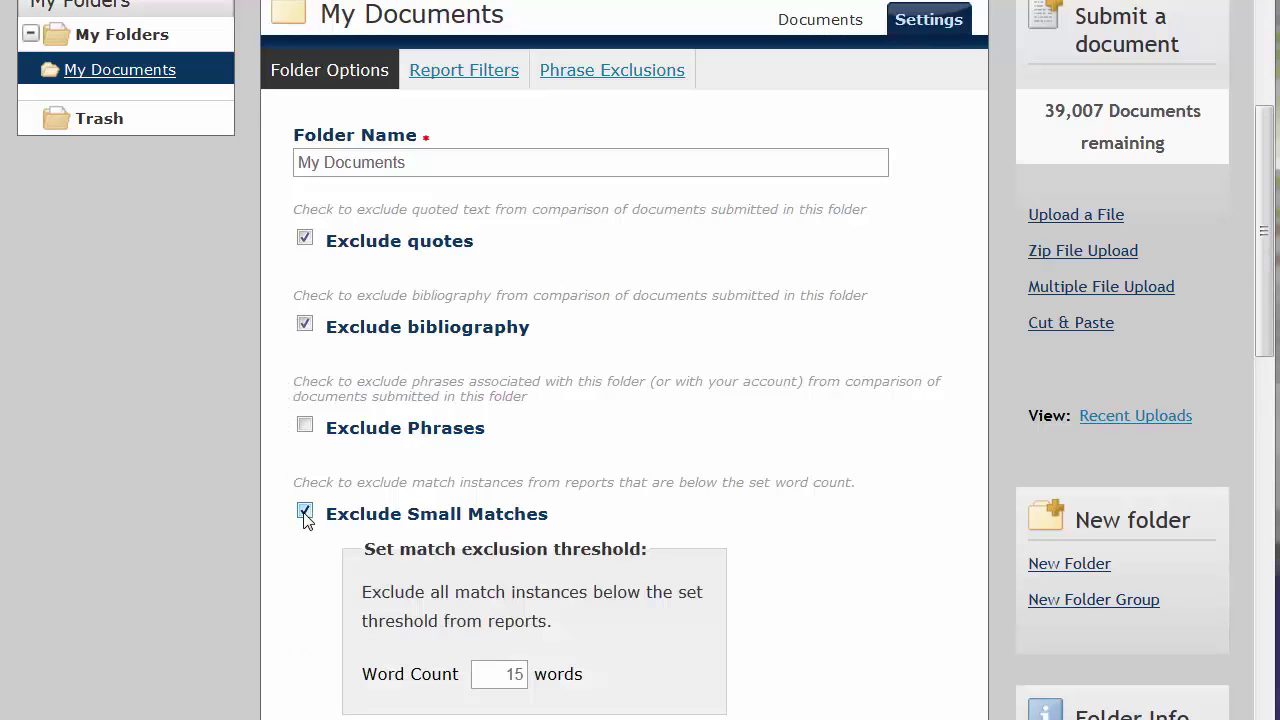
Change the small-match word count threshold from 15 to 11
scroll(297, 560, down, 3)
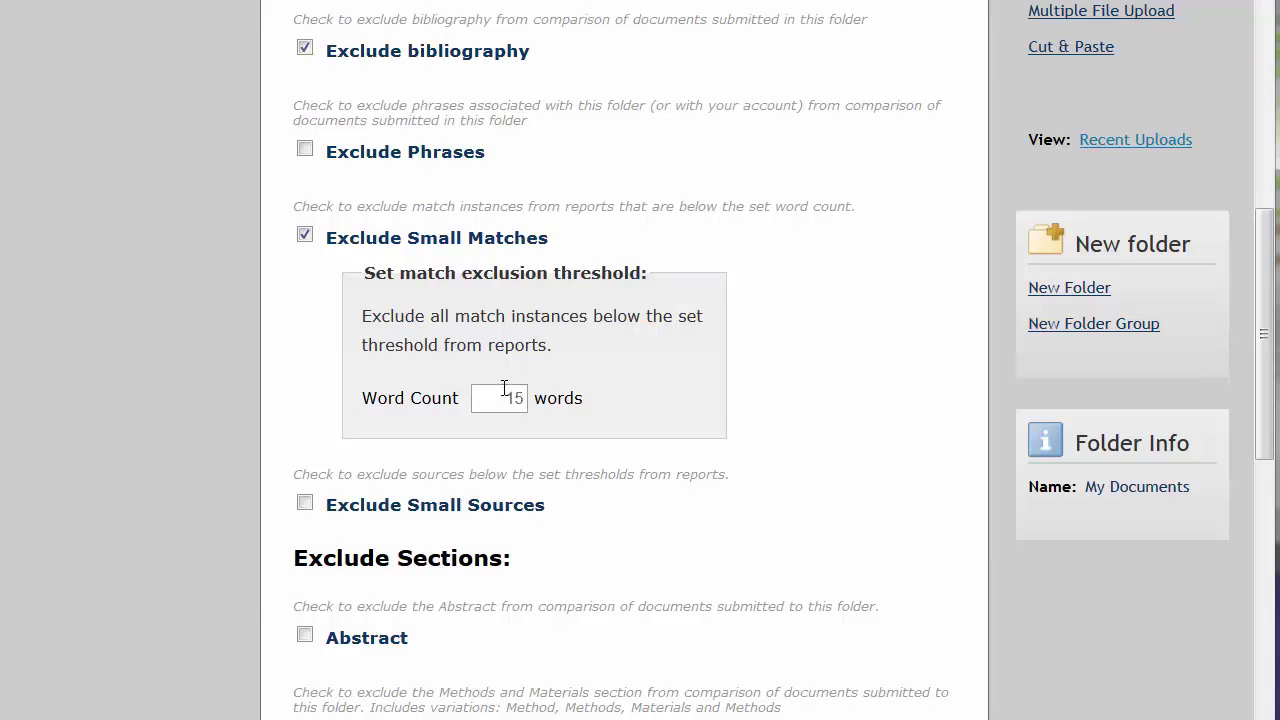
drag(508, 397, 542, 399)
text(11)
click(637, 500)
Exclude the Abstract and Methods and Materials sections, then save the folder settings
scroll(635, 499, down, 3)
scroll(637, 500, down, 2)
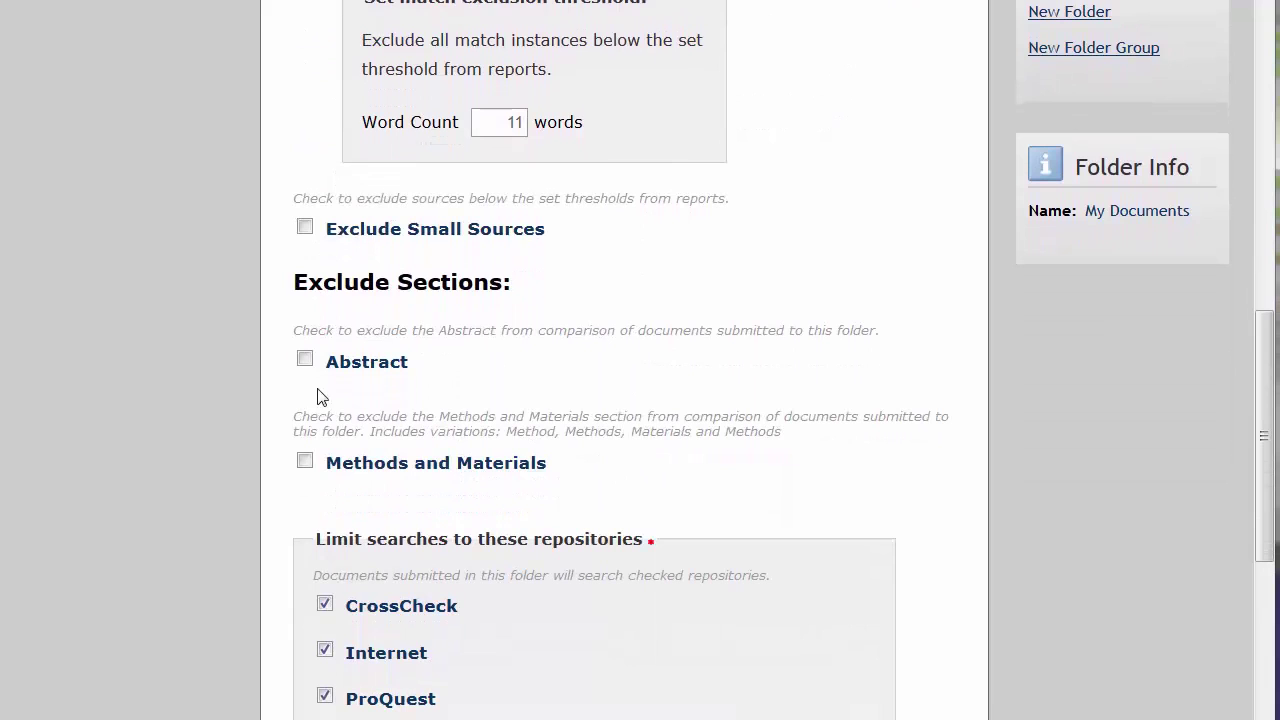
click(307, 360)
click(305, 461)
scroll(778, 429, down, 3)
scroll(778, 429, down, 4)
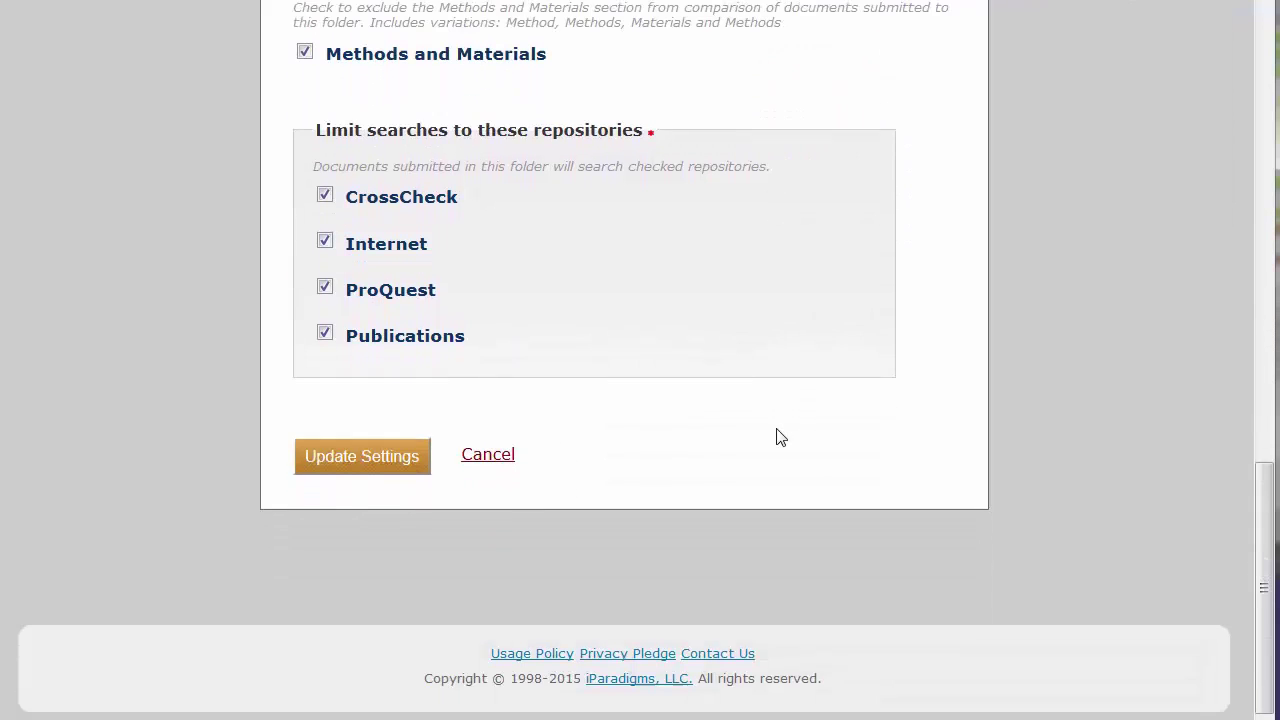
click(388, 462)
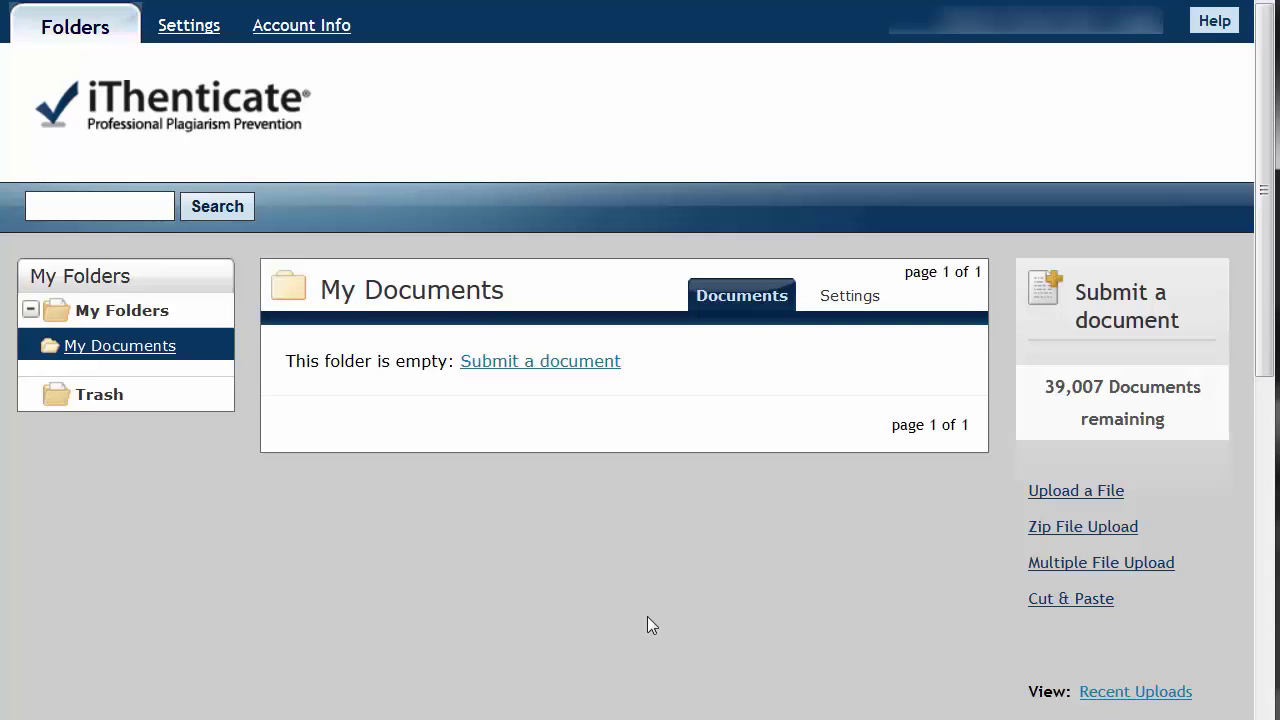
Start a single-file upload titled STRATEGIES FOR IMPROVING ONLINE LEARNING
click(1087, 491)
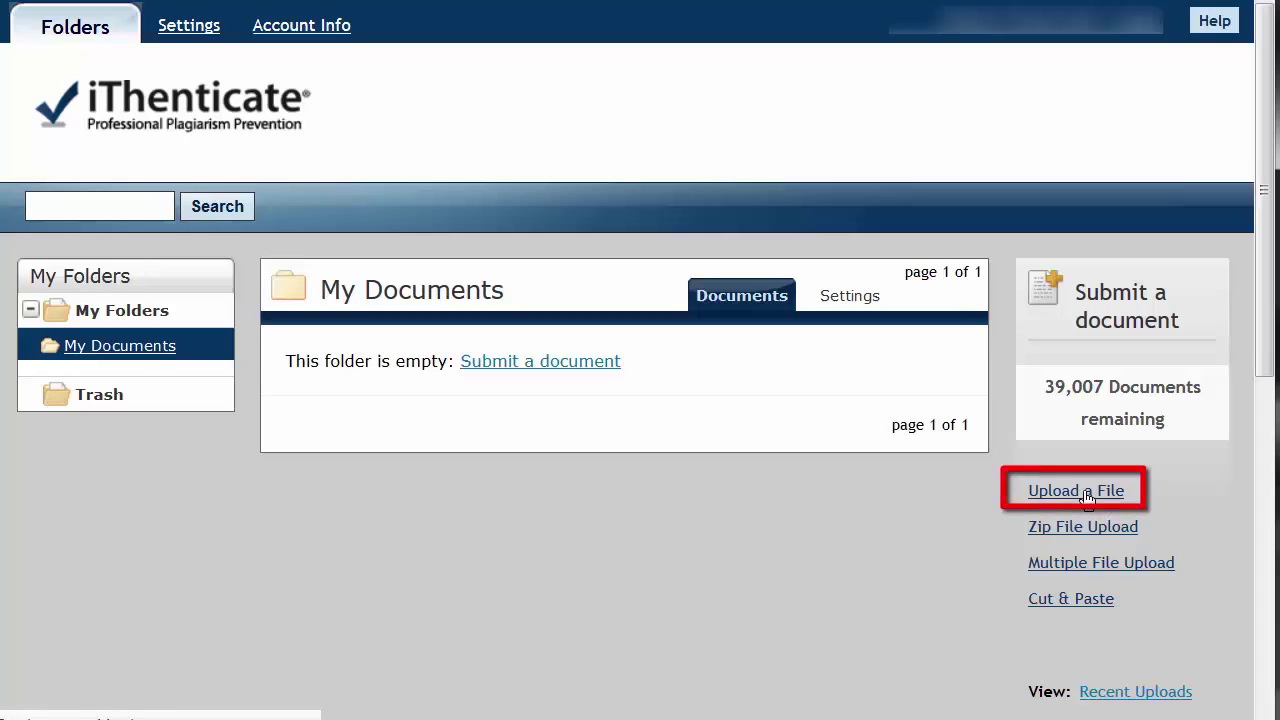
scroll(693, 426, down, 3)
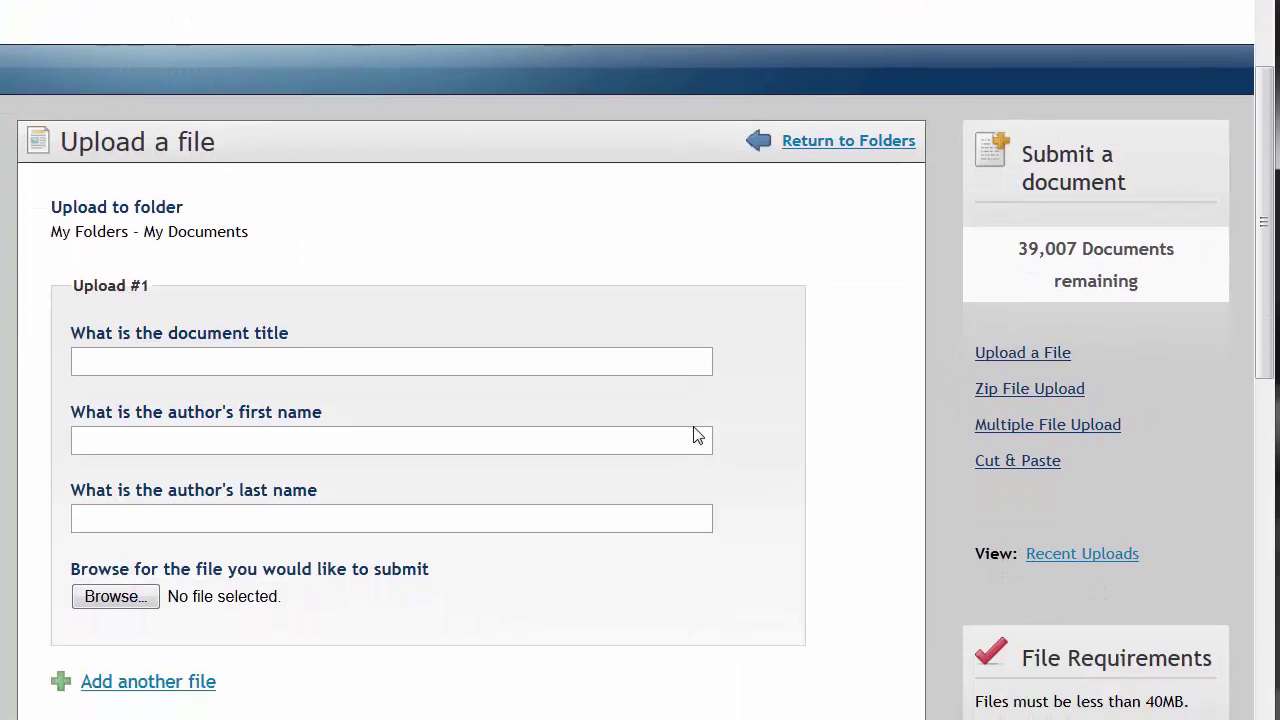
scroll(693, 436, down, 3)
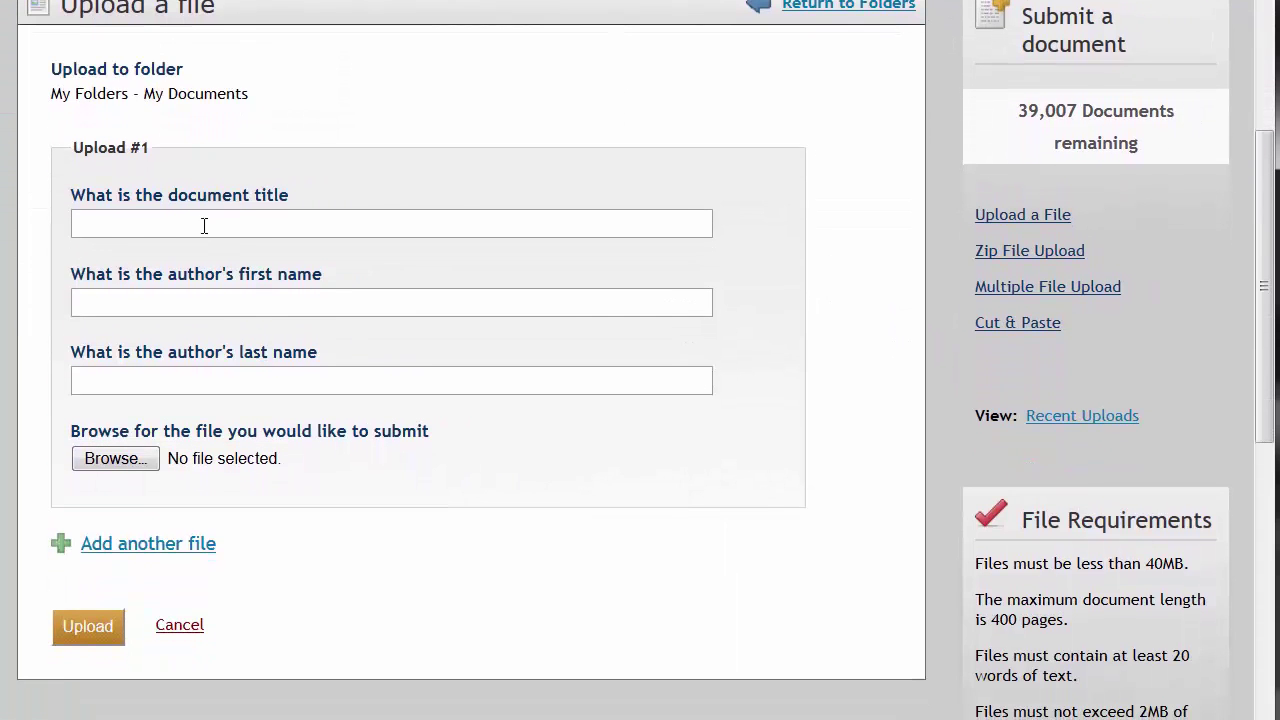
click(201, 226)
text(STRATEGIES FOR IMPROVING ONLINE LEARNING)
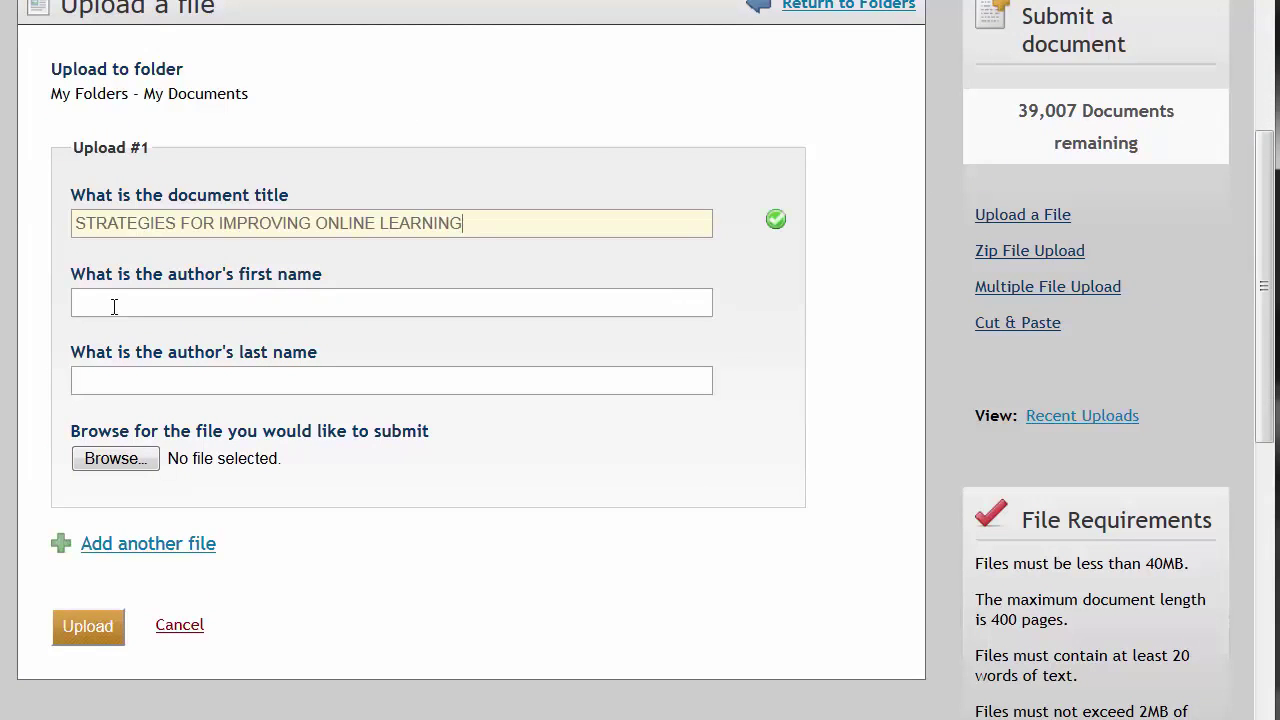
Fill in the author's first and last name on the upload form
click(114, 306)
text(John)
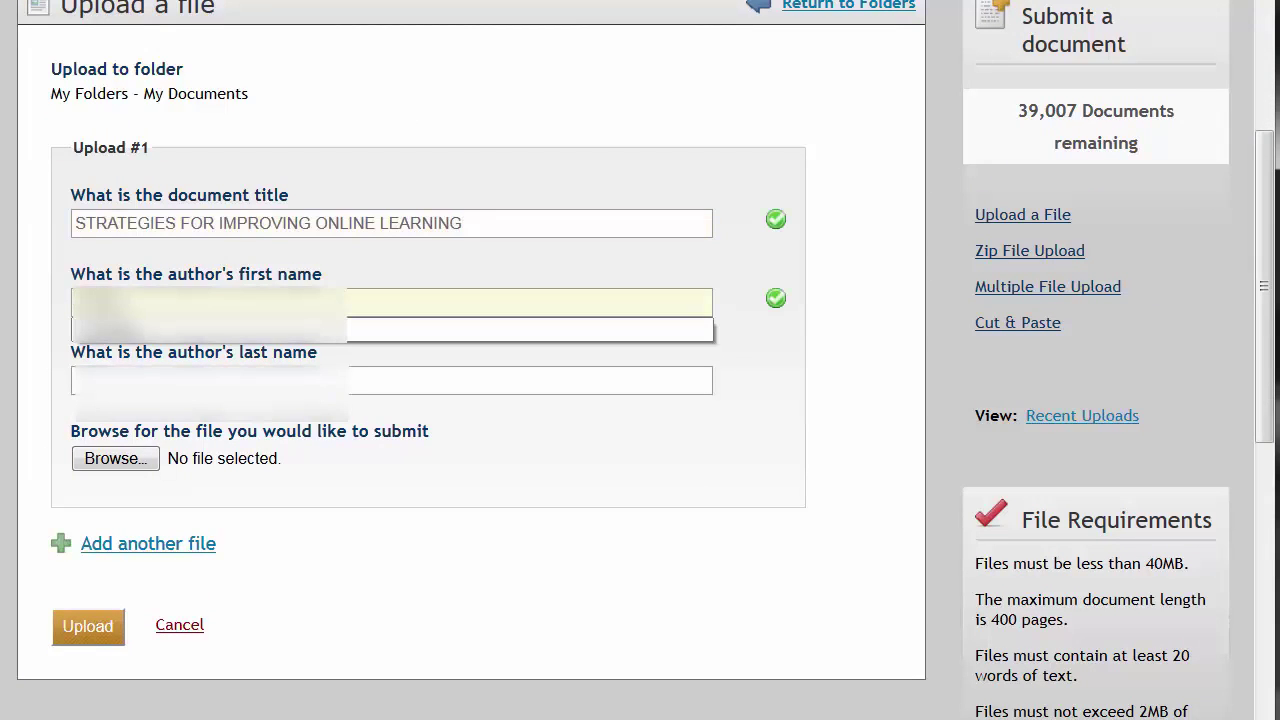
key(Tab)
text(Smith)
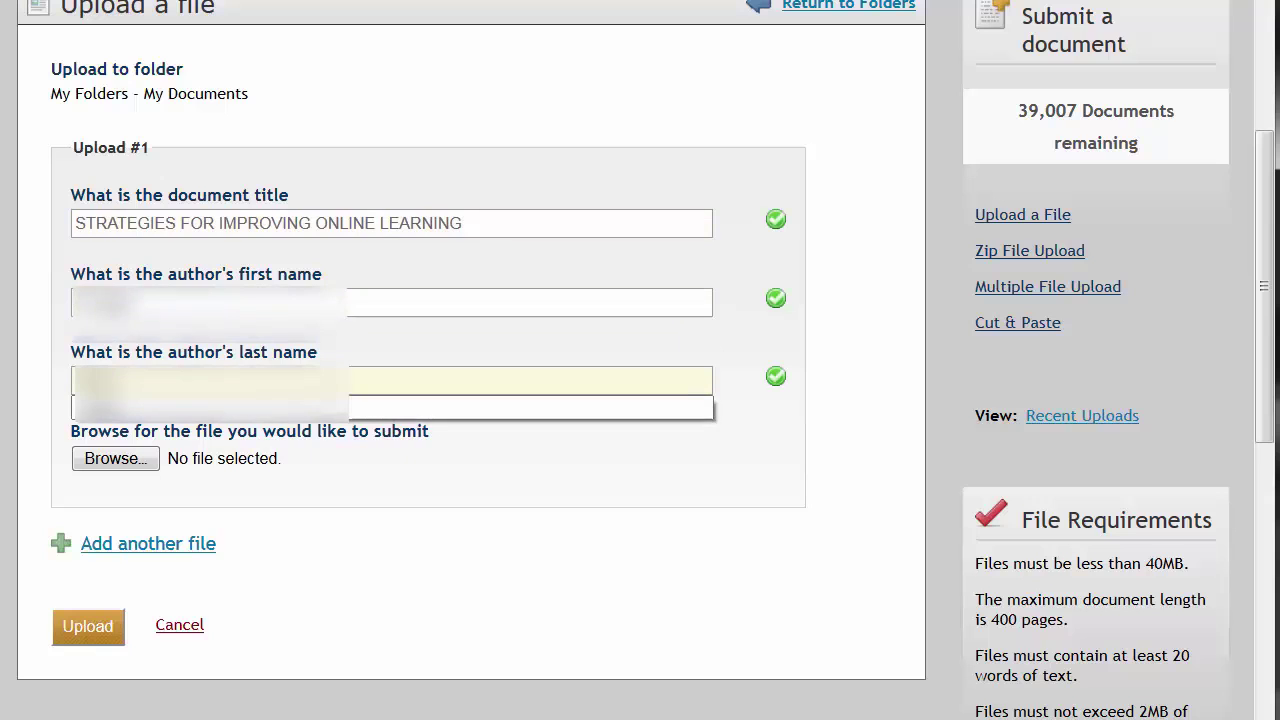
click(125, 408)
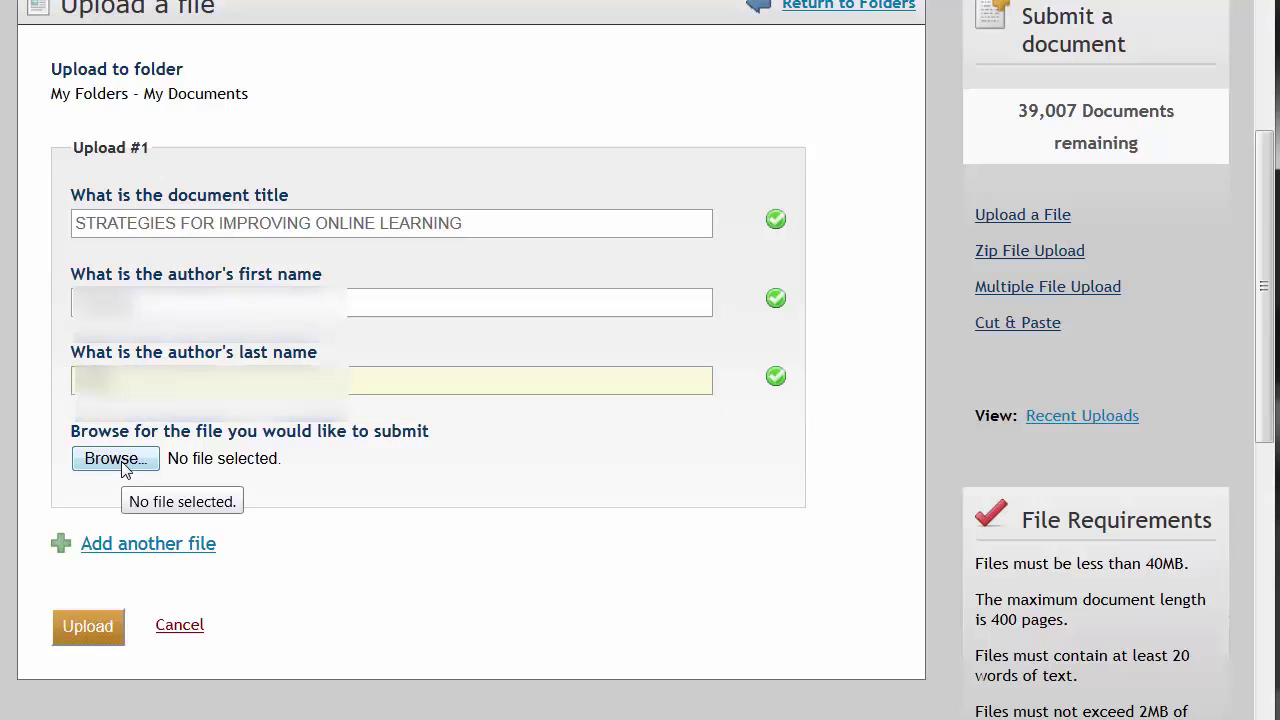
Attach Lastname_Firstname_Reduced_pp1-78.pdf and start uploading it to My Documents
click(113, 459)
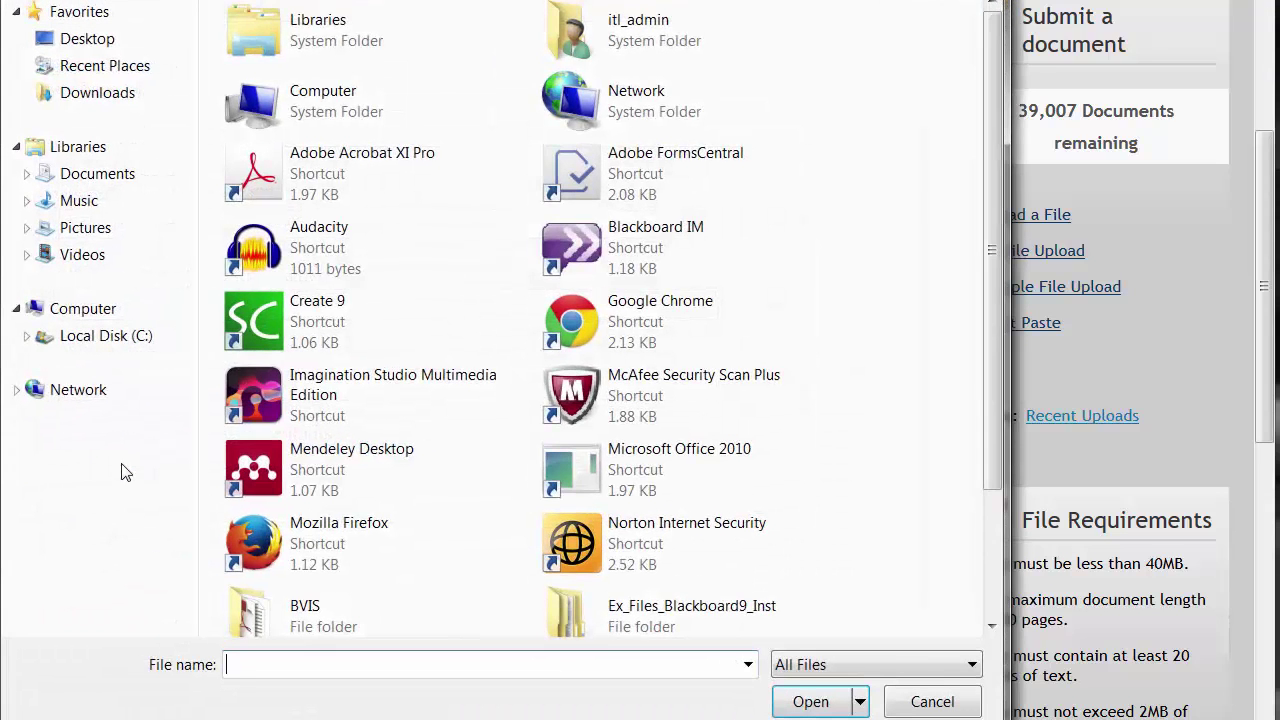
click(325, 117)
click(818, 704)
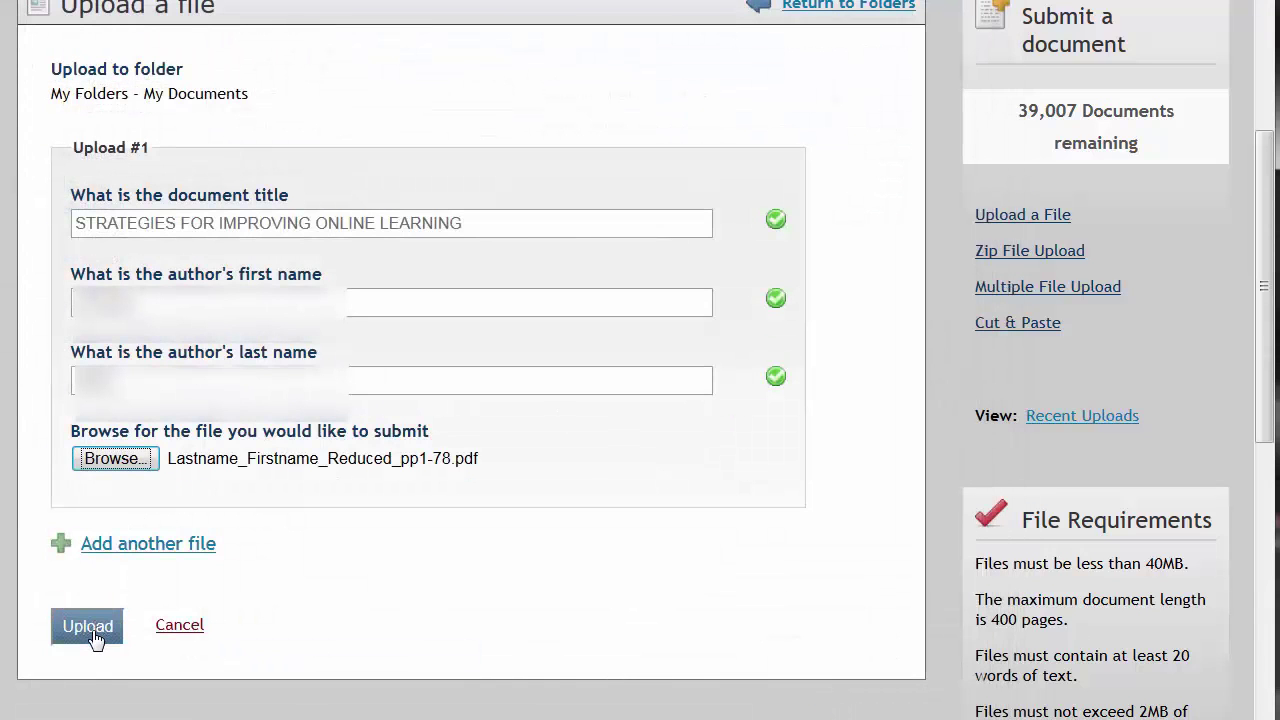
click(92, 632)
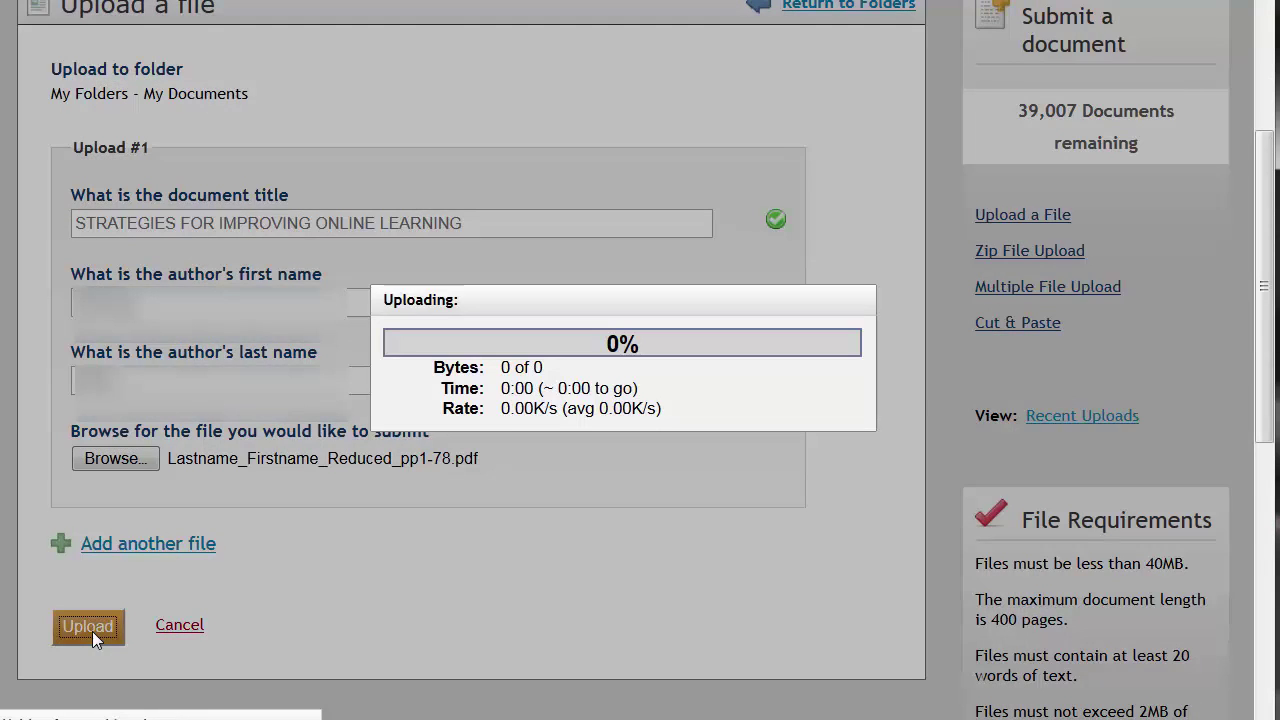